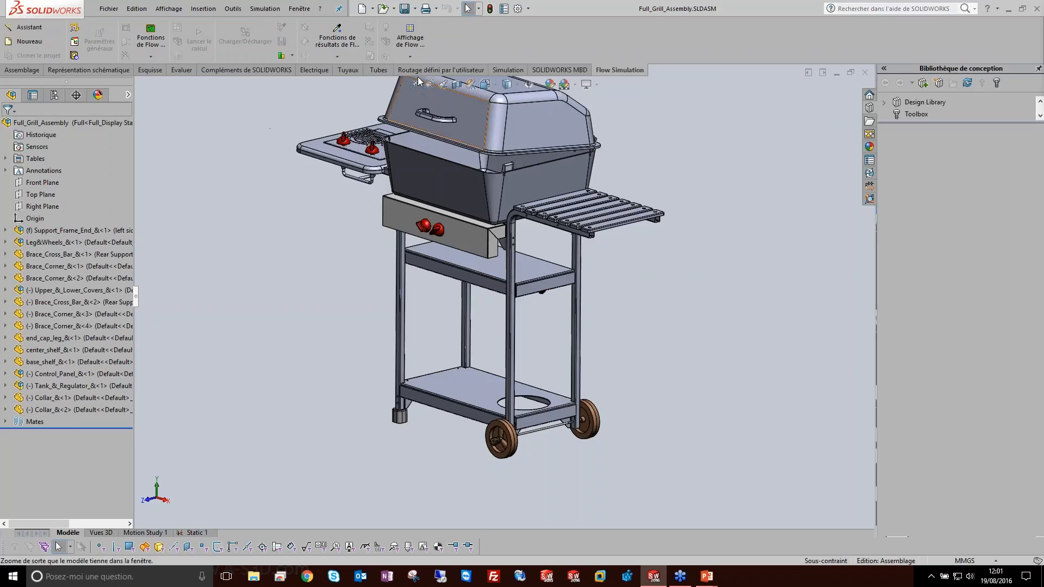
Create a new static simulation study named Static 2 for the grill assembly.
{"action": "left_click", "coordinate": [509, 70]}
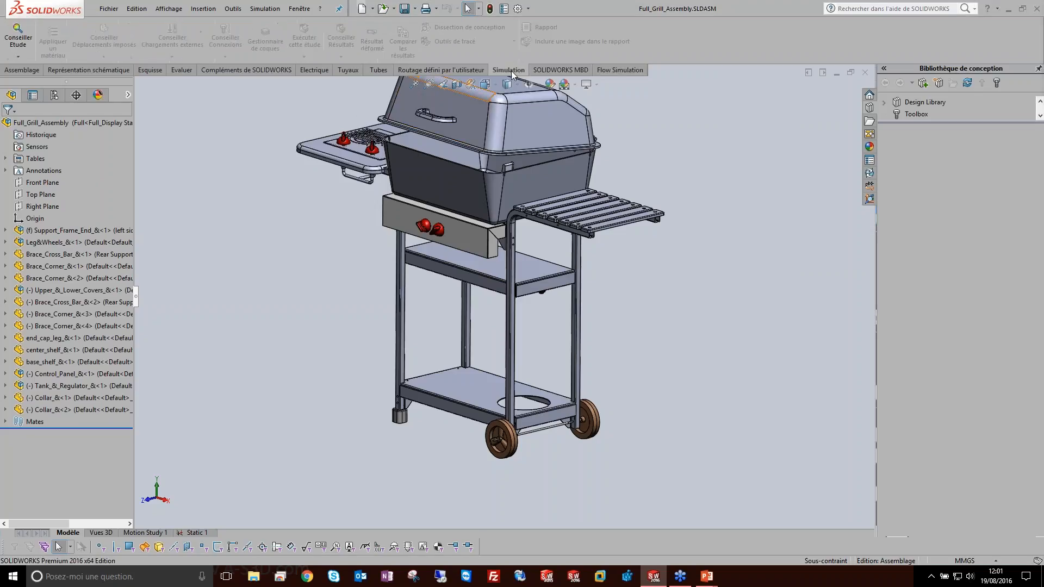
{"action": "left_click", "coordinate": [18, 54]}
{"action": "left_click", "coordinate": [33, 82]}
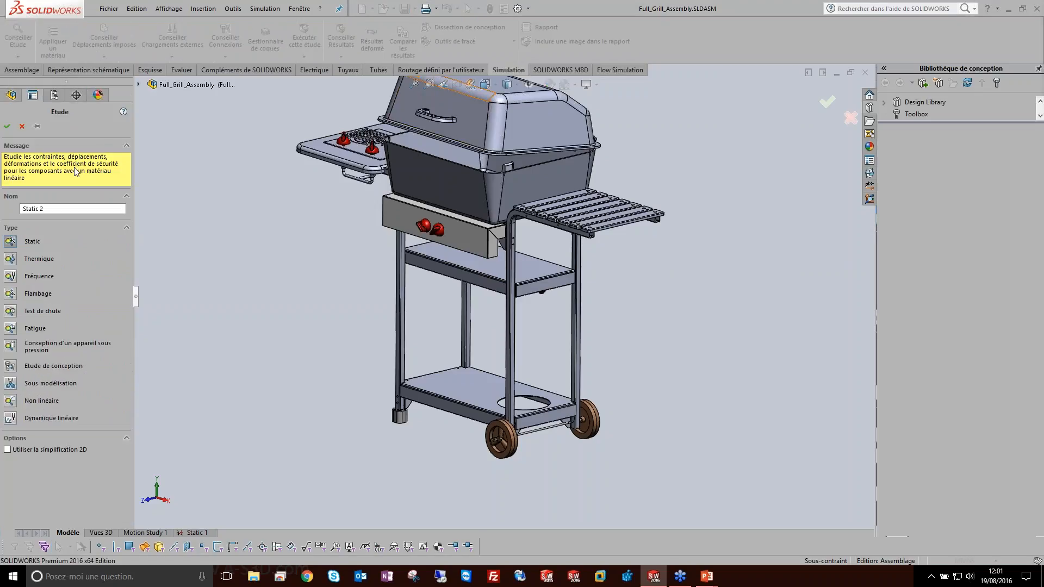
{"action": "left_click", "coordinate": [7, 127]}
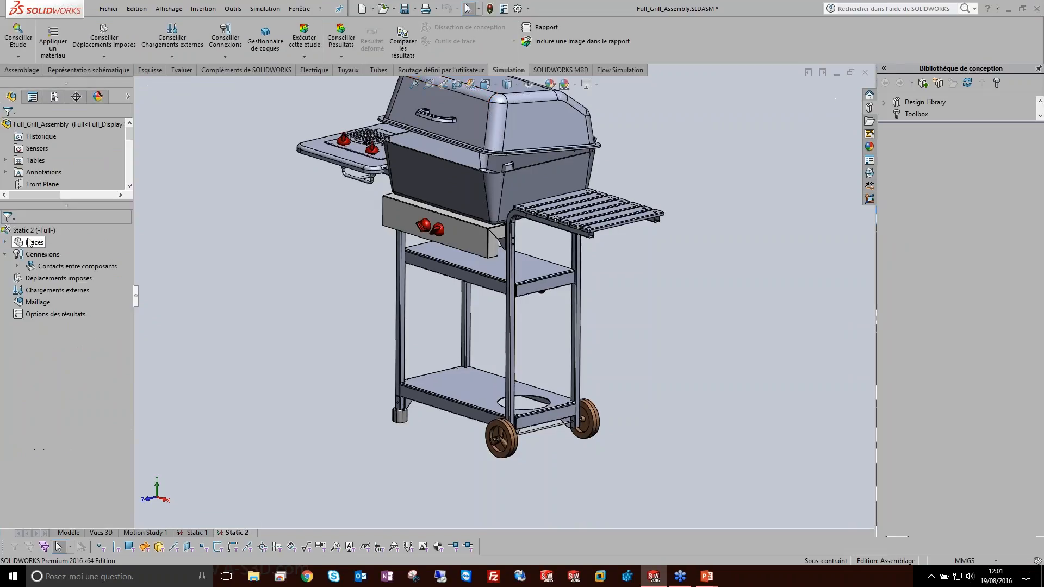
Start a manual contact set between components and examine the Pas de pénétration type with its advanced options.
{"action": "right_click", "coordinate": [54, 267]}
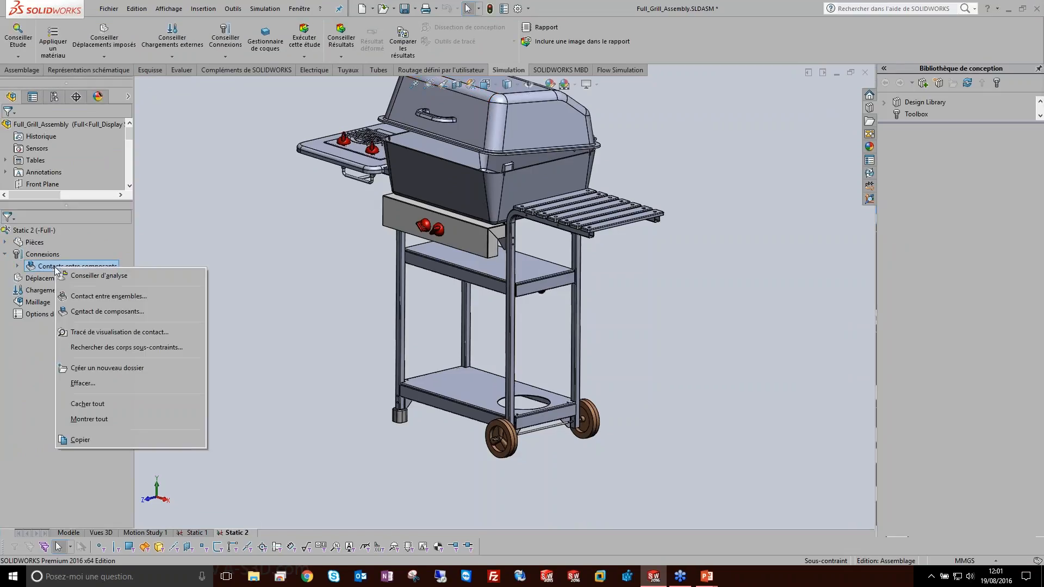
{"action": "left_click", "coordinate": [99, 297]}
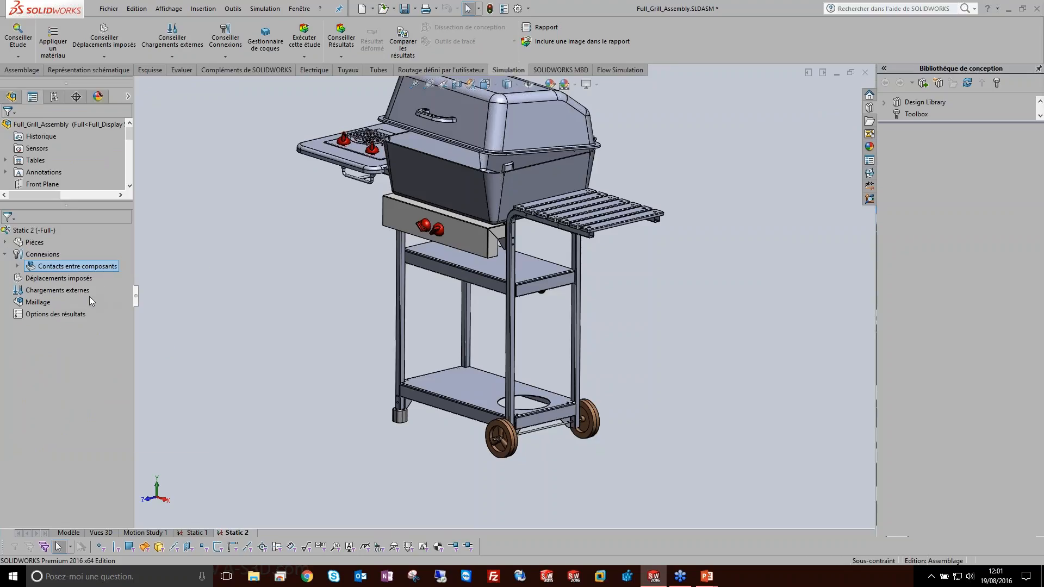
{"action": "left_click", "coordinate": [79, 245]}
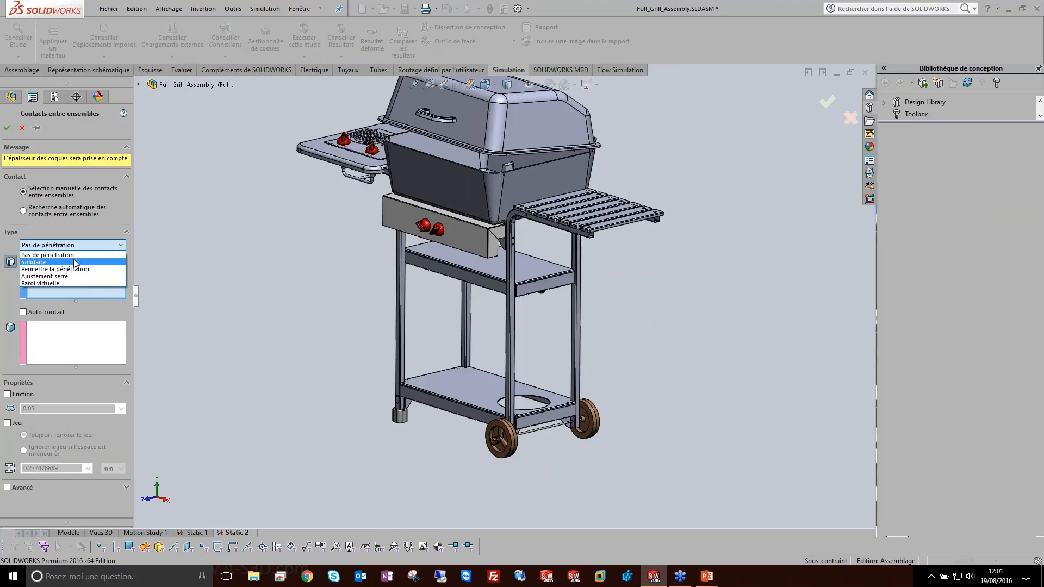
{"action": "left_click", "coordinate": [74, 255]}
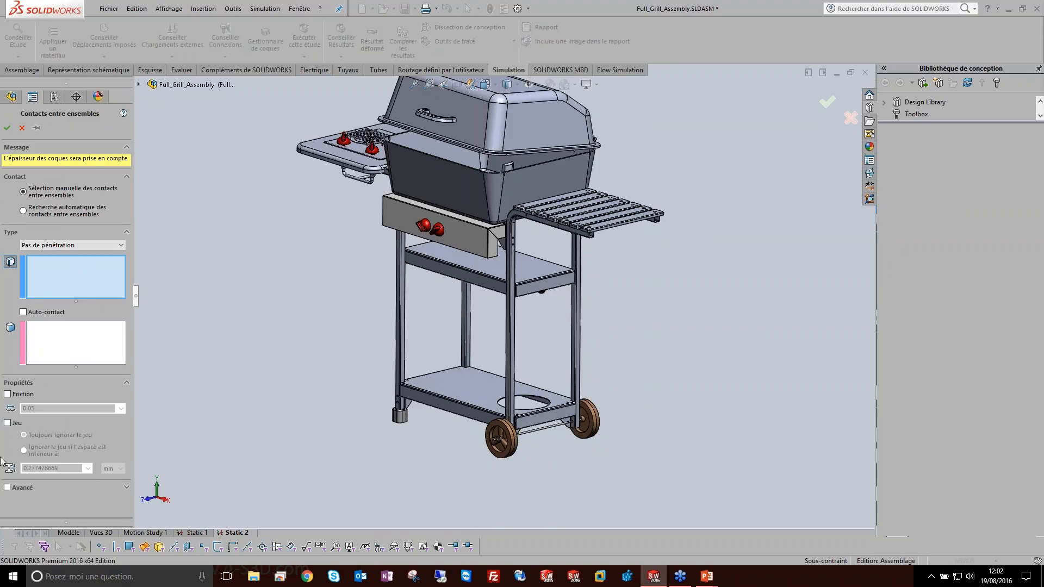
{"action": "left_click", "coordinate": [126, 487]}
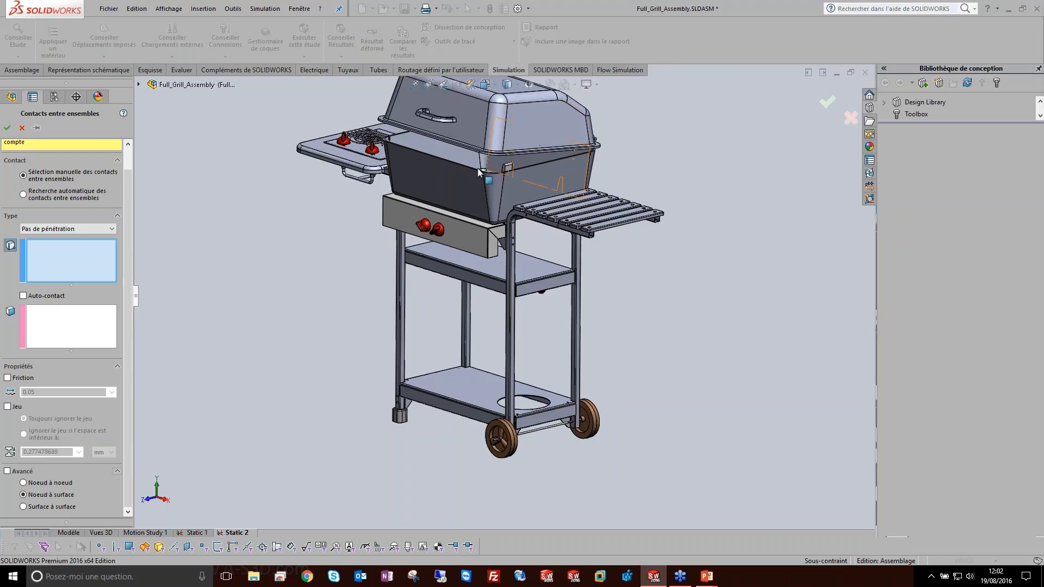
Examine the settings offered by the Solidaire, Permettre la pénétration and Ajustement serré contact types.
{"action": "left_click", "coordinate": [85, 229]}
{"action": "left_click", "coordinate": [47, 246]}
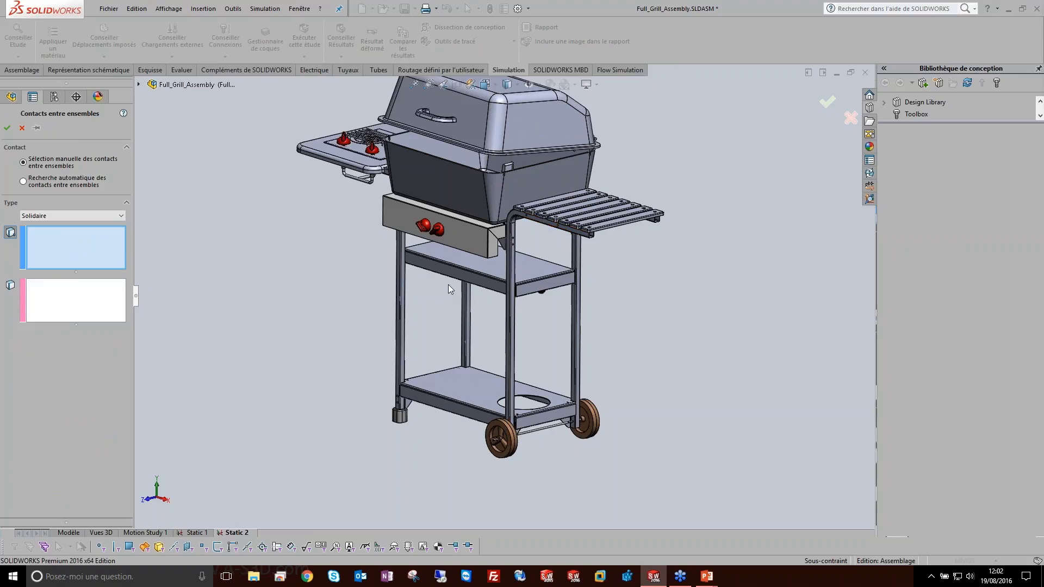
{"action": "left_click", "coordinate": [117, 216]}
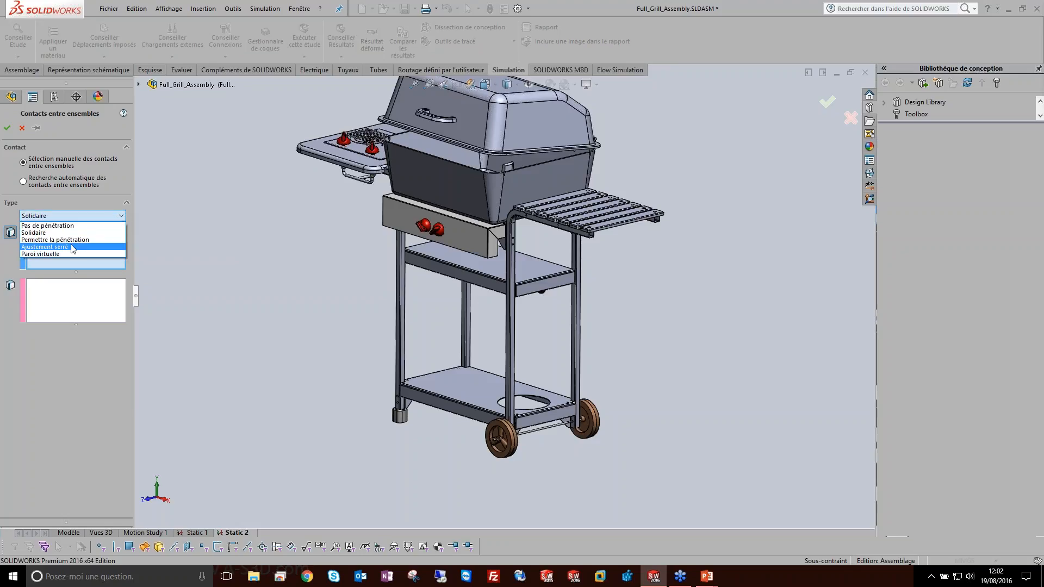
{"action": "left_click", "coordinate": [71, 240]}
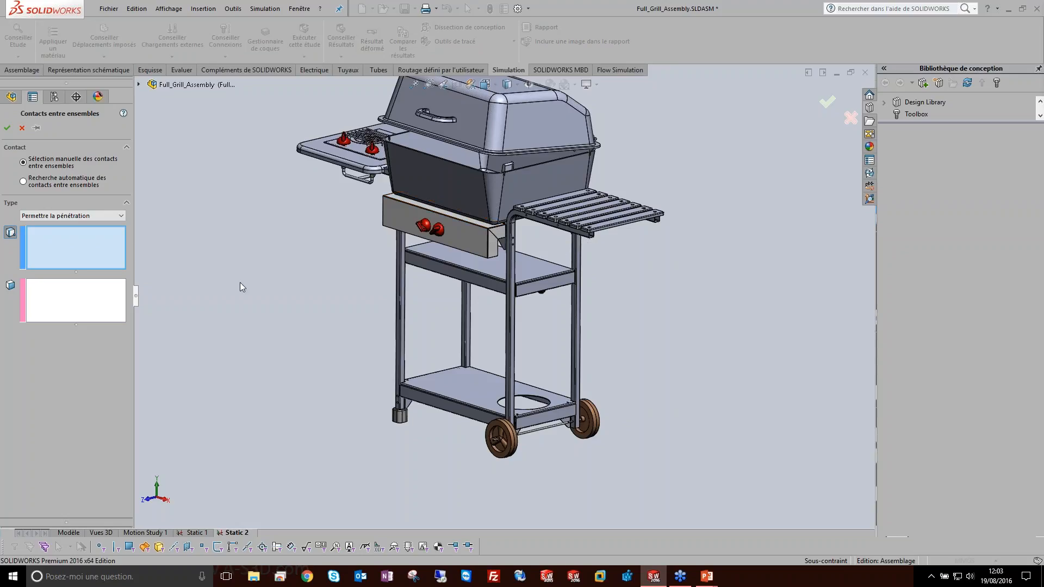
{"action": "left_click", "coordinate": [99, 216]}
{"action": "left_click", "coordinate": [61, 248]}
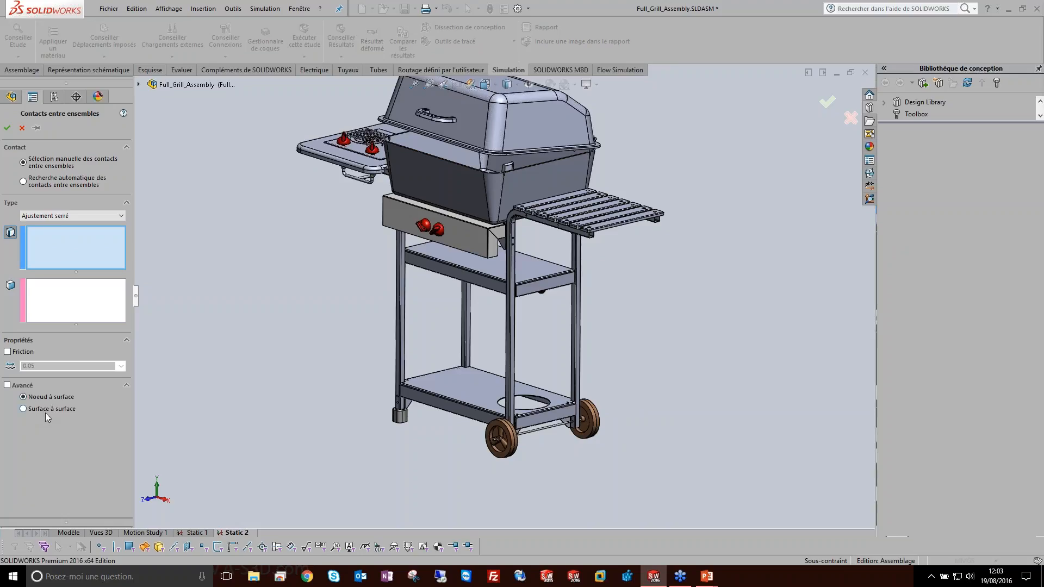
Examine the Paroi virtuelle contact type with the Flexible wall option and its stiffness settings, and leave without creating a contact set.
{"action": "left_click", "coordinate": [105, 216]}
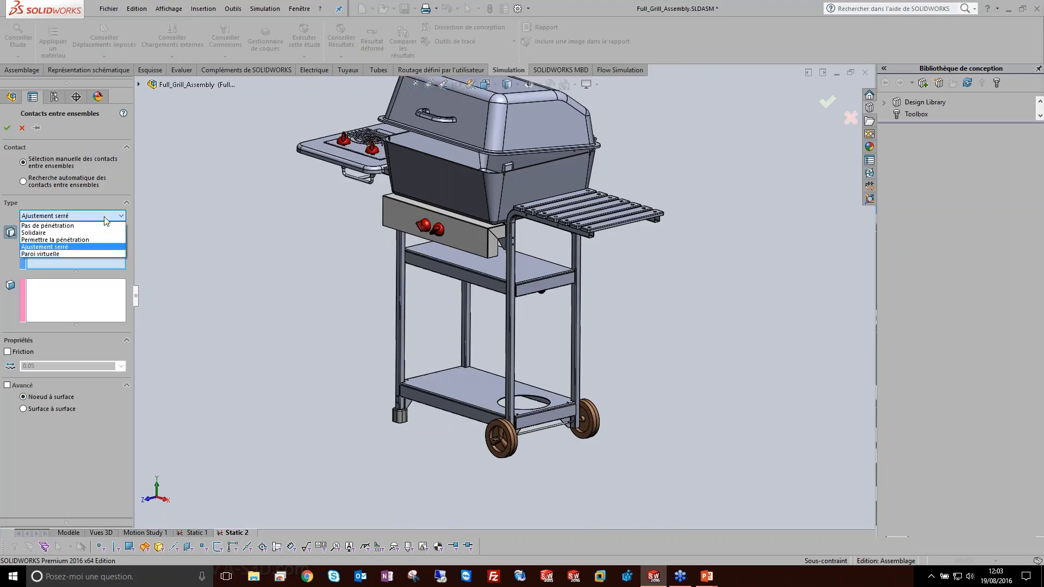
{"action": "left_click", "coordinate": [34, 259]}
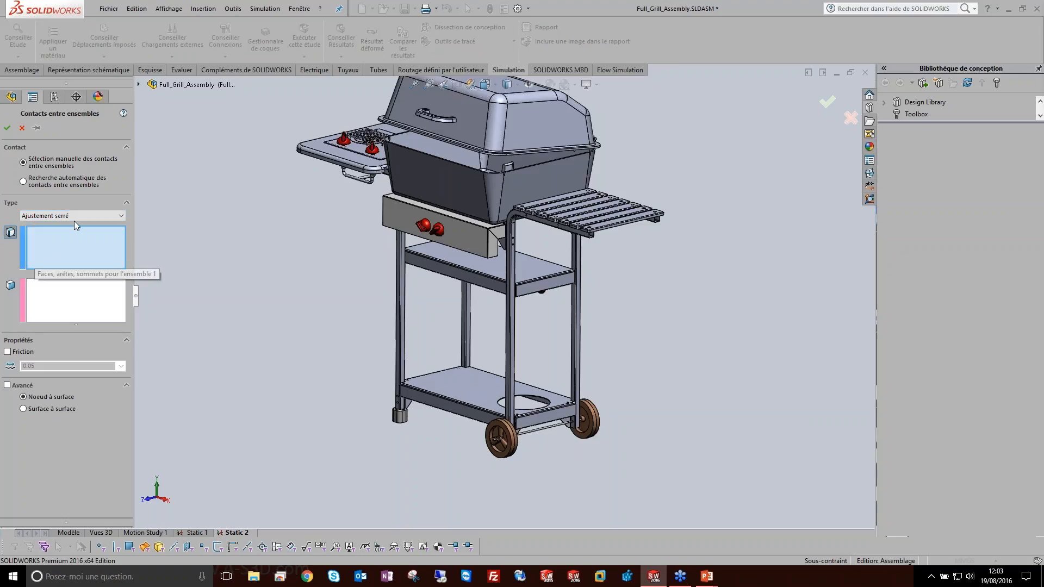
{"action": "left_click", "coordinate": [74, 218]}
{"action": "left_click", "coordinate": [44, 253]}
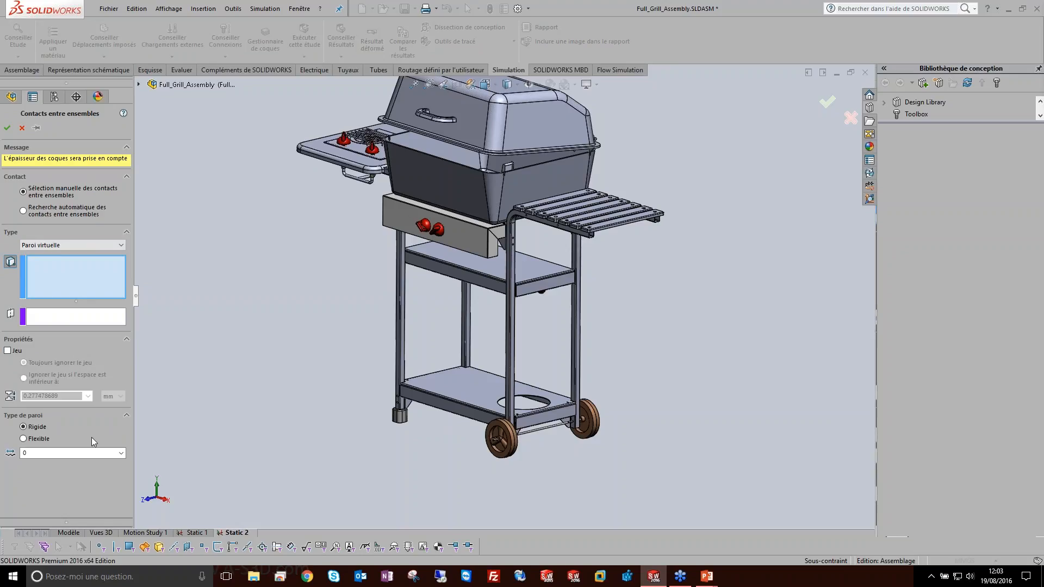
{"action": "left_click", "coordinate": [24, 439]}
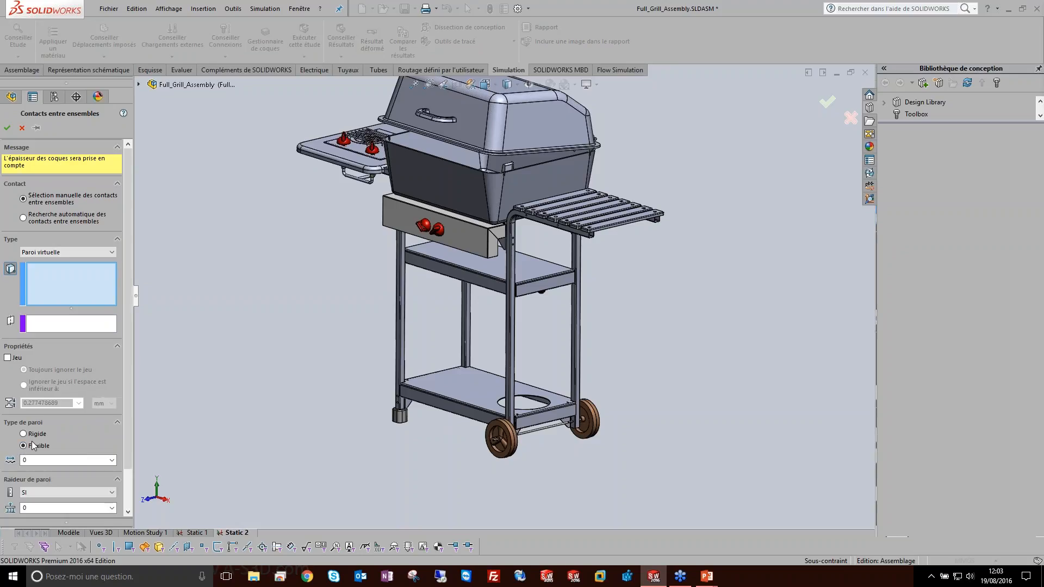
{"action": "scroll", "coordinate": [128, 428], "scroll_direction": "down", "scroll_amount": 2}
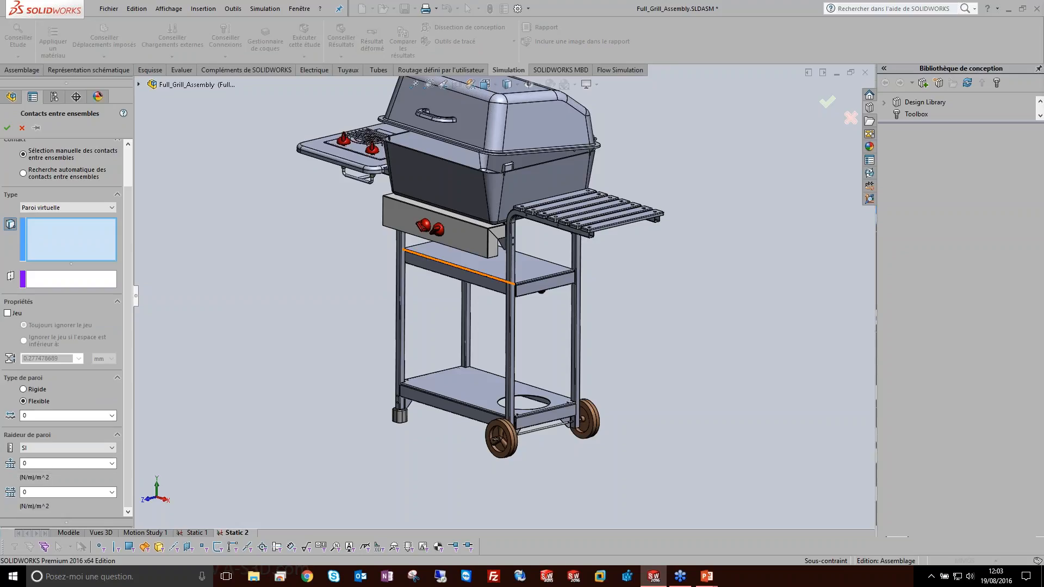
{"action": "left_click", "coordinate": [849, 121]}
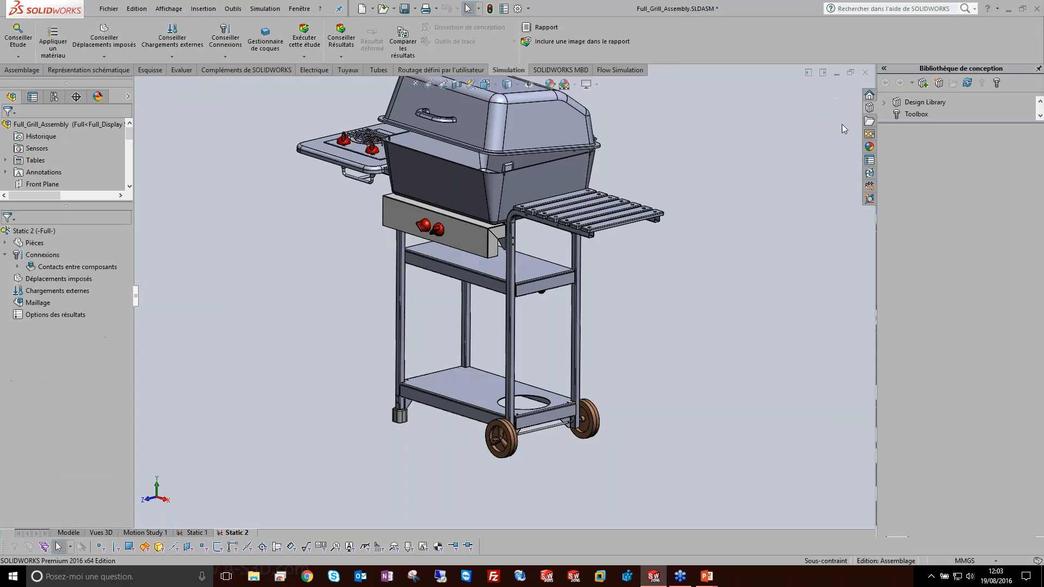
Calculate a contact visualization plot for the whole Full_Grill_Assembly in the study's component contacts.
{"action": "left_click", "coordinate": [17, 267]}
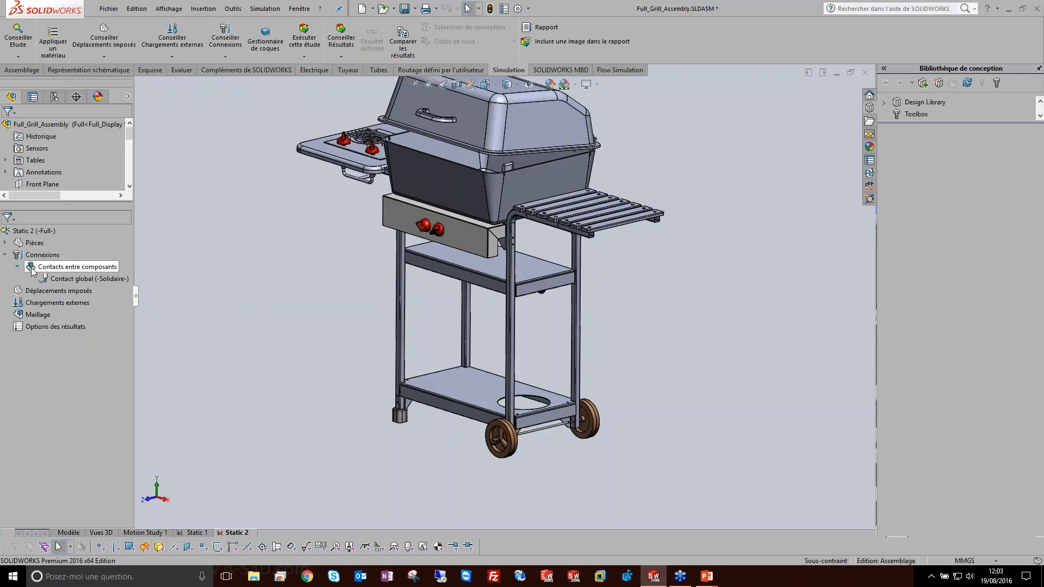
{"action": "right_click", "coordinate": [98, 272]}
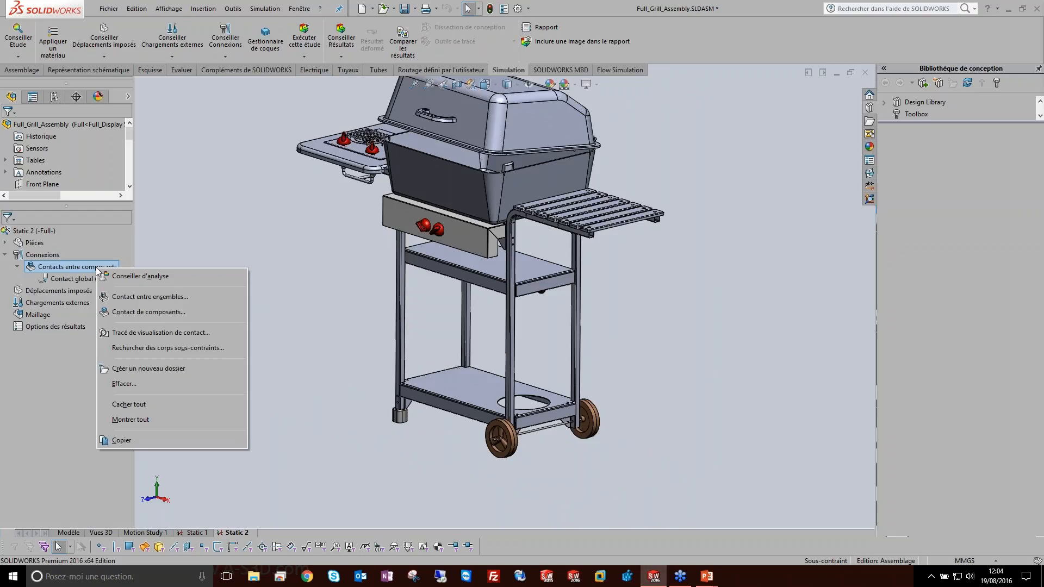
{"action": "left_click", "coordinate": [175, 334]}
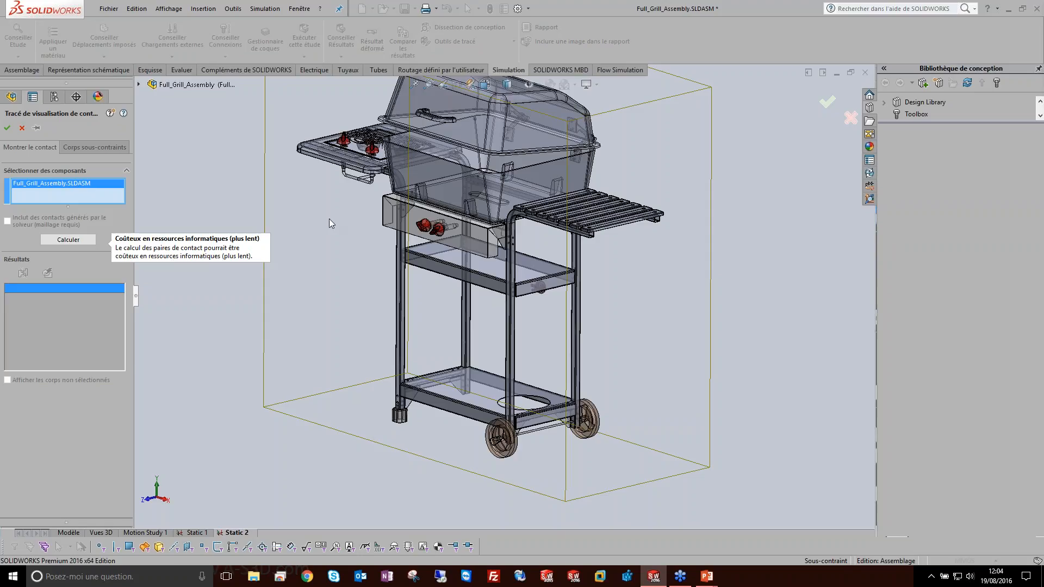
{"action": "middle_click_drag", "start_coordinate": [524, 287], "coordinate": [521, 345], "text": "ctrl"}
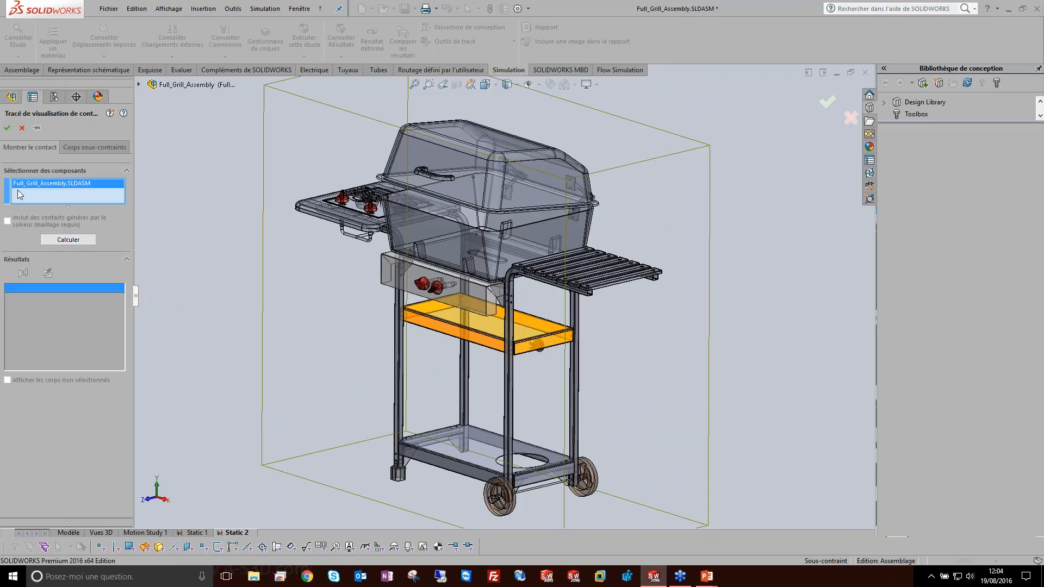
{"action": "left_click", "coordinate": [76, 243]}
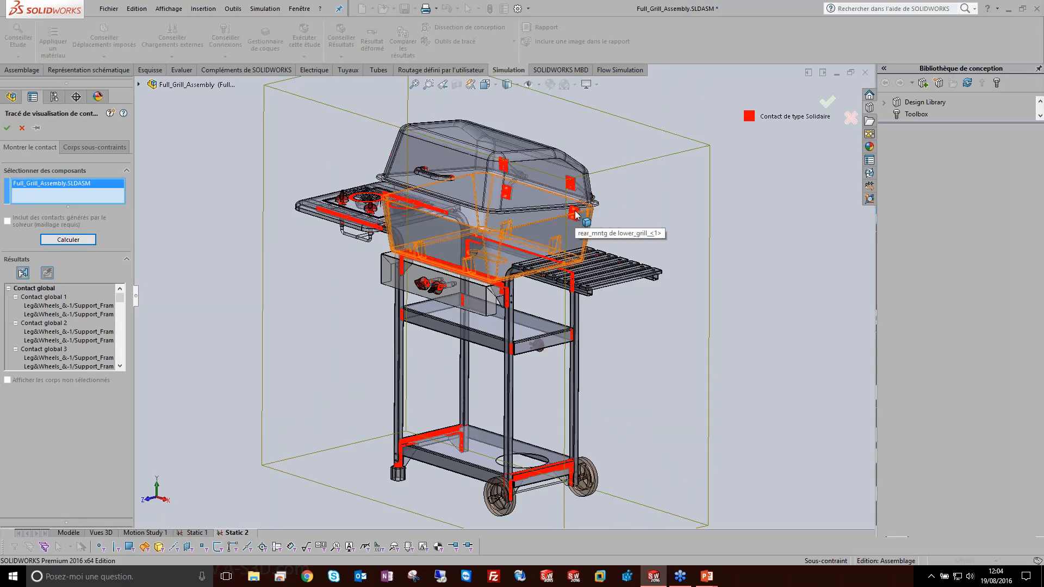
Examine the global contacts found by the plot, individually and all together around the grill, and close the contact visualization.
{"action": "left_click", "coordinate": [49, 297]}
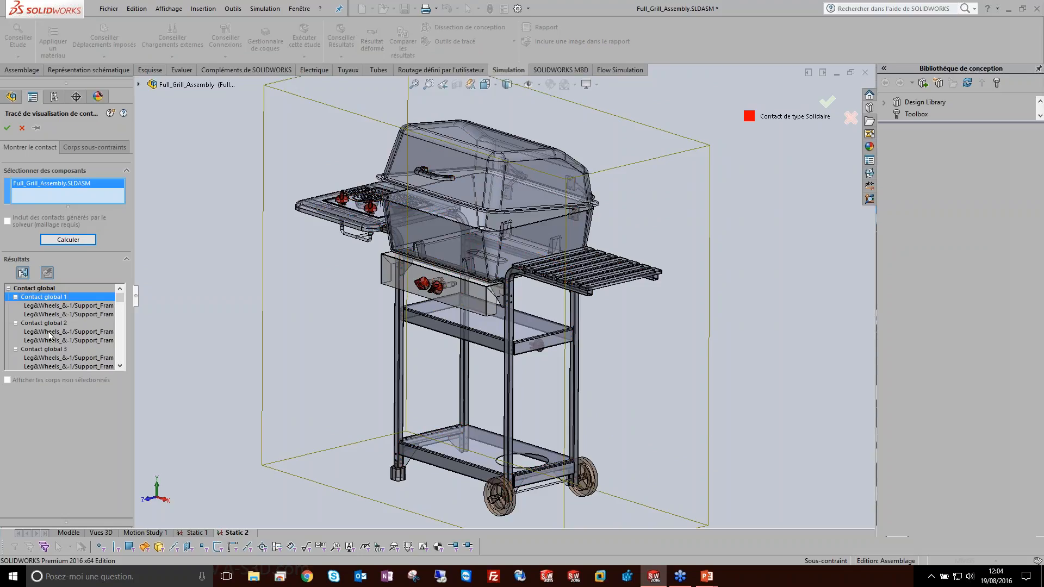
{"action": "left_click", "coordinate": [48, 324]}
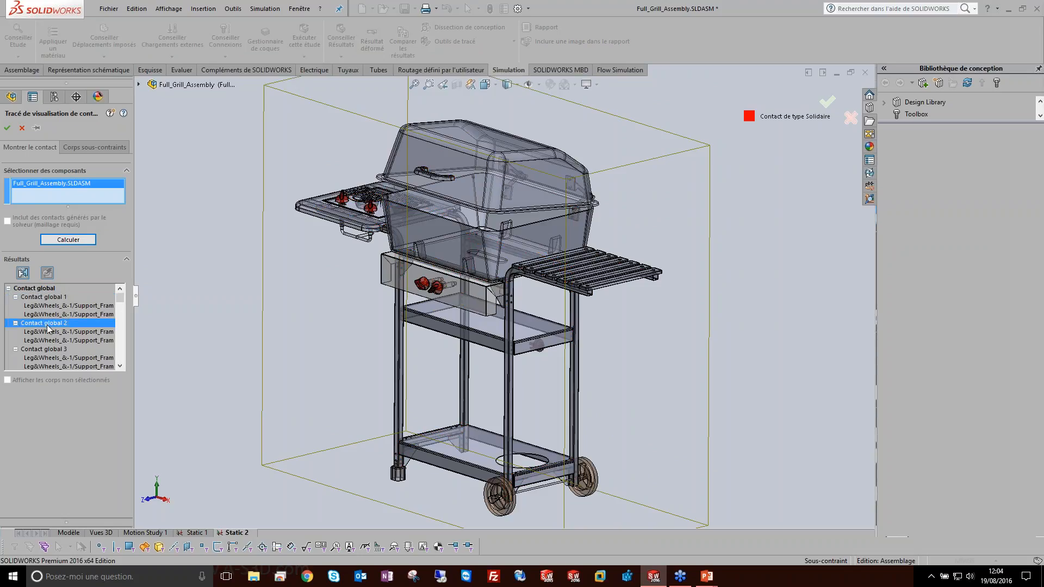
{"action": "left_click", "coordinate": [49, 288]}
{"action": "scroll", "coordinate": [493, 224], "scroll_direction": "down", "scroll_amount": 3}
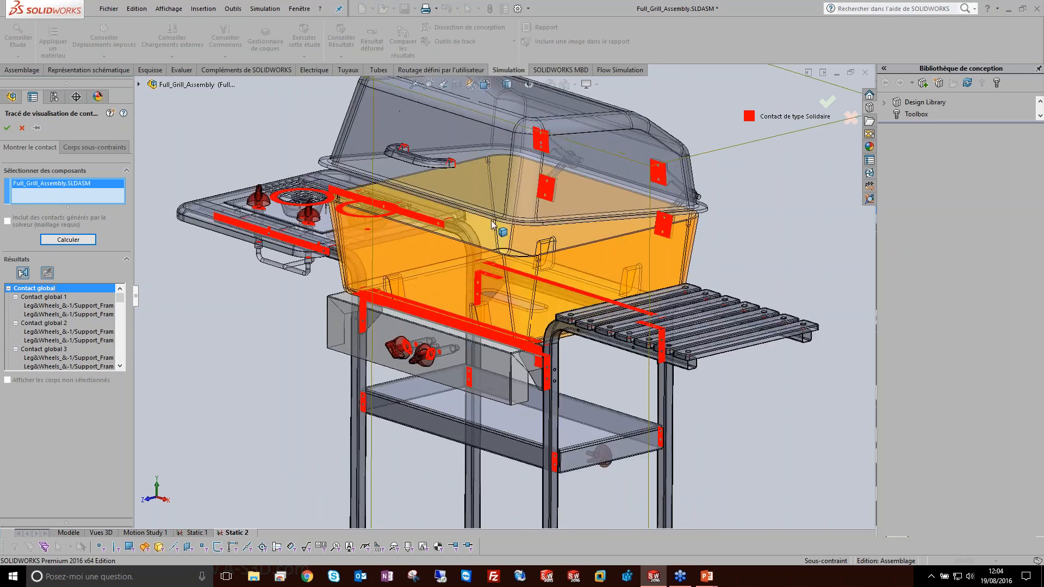
{"action": "mouse_move", "coordinate": [493, 224]}
{"action": "middle_mouse_down"}
{"action": "mouse_move", "coordinate": [578, 231]}
{"action": "mouse_move", "coordinate": [594, 244]}
{"action": "mouse_move", "coordinate": [592, 321]}
{"action": "mouse_move", "coordinate": [580, 308]}
{"action": "middle_mouse_up"}
{"action": "scroll", "coordinate": [561, 340], "scroll_direction": "up", "scroll_amount": 5}
{"action": "mouse_move", "coordinate": [557, 345]}
{"action": "middle_mouse_down"}
{"action": "mouse_move", "coordinate": [648, 340]}
{"action": "mouse_move", "coordinate": [641, 354]}
{"action": "middle_mouse_up"}
{"action": "scroll", "coordinate": [445, 382], "scroll_direction": "down", "scroll_amount": 5}
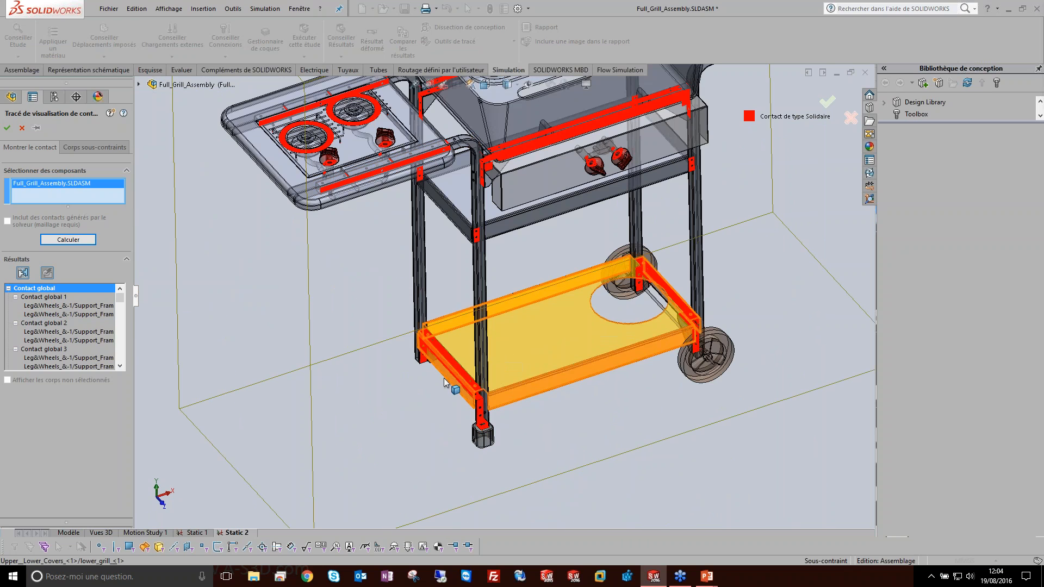
{"action": "middle_click_drag", "start_coordinate": [445, 382], "coordinate": [413, 344]}
{"action": "scroll", "coordinate": [412, 345], "scroll_direction": "up", "scroll_amount": 2}
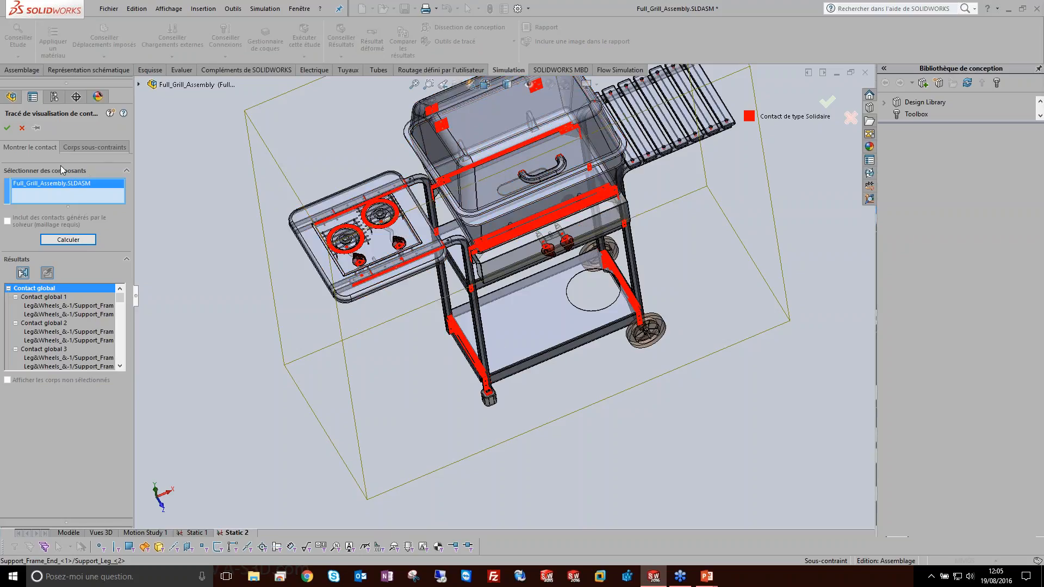
{"action": "left_click", "coordinate": [22, 128]}
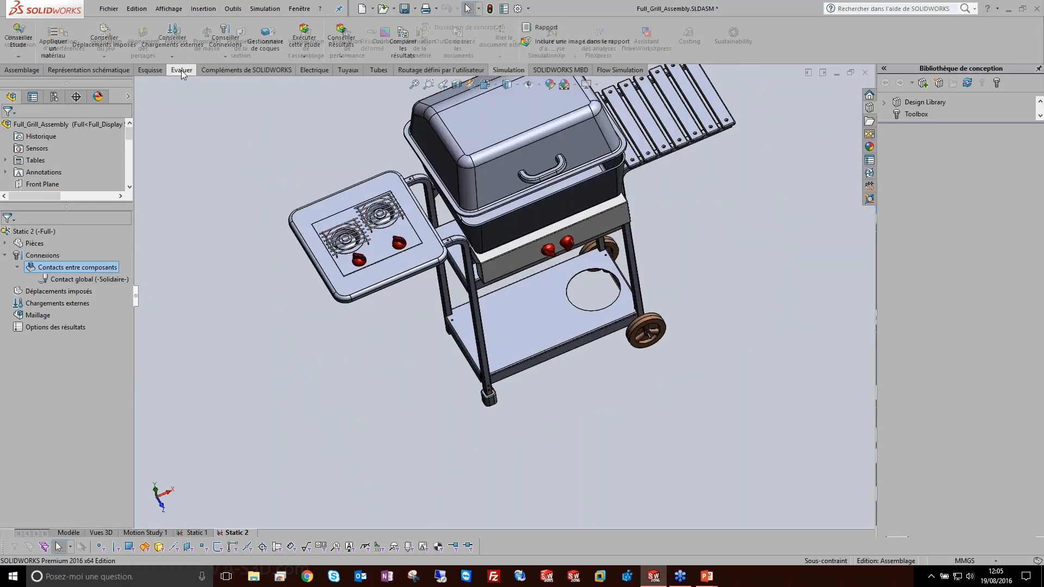
Run interference detection on the whole Full_Grill_Assembly.
{"action": "left_click", "coordinate": [182, 70]}
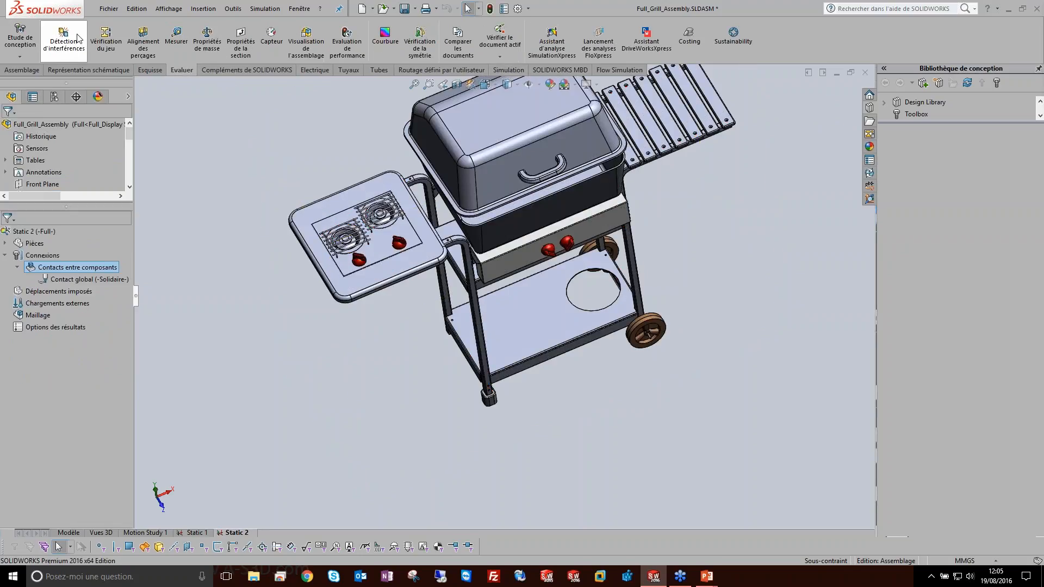
{"action": "left_click", "coordinate": [64, 47]}
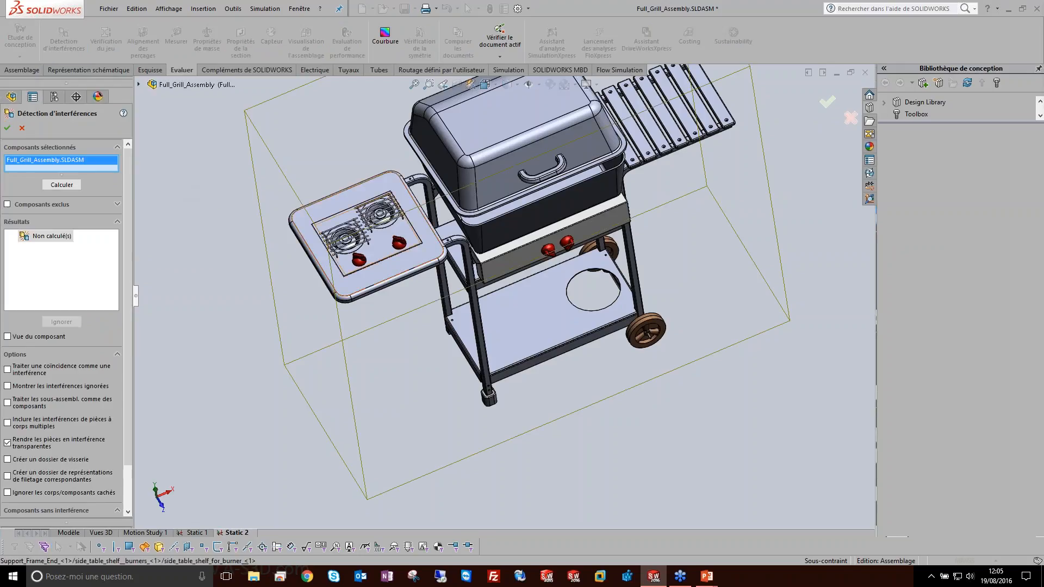
{"action": "middle_click_drag", "start_coordinate": [414, 283], "coordinate": [454, 295]}
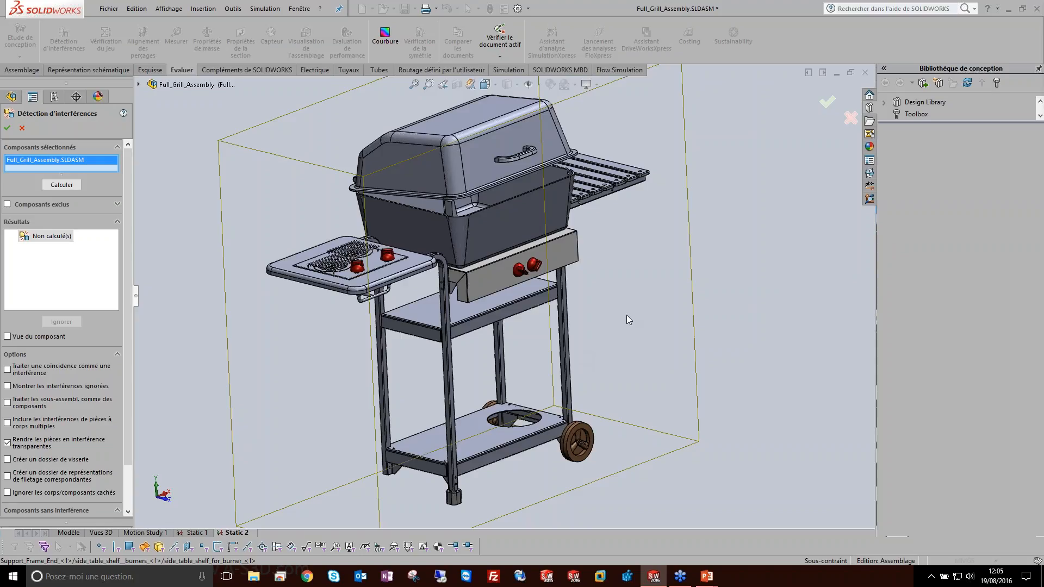
{"action": "left_click", "coordinate": [61, 185]}
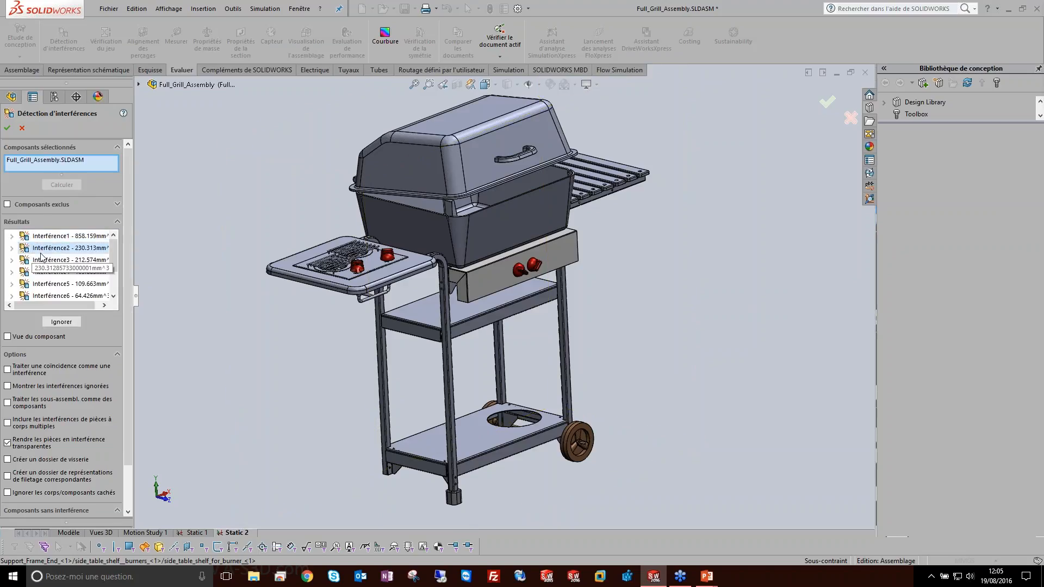
Zoom in on Interférence2 from the detection results to inspect where the components overlap.
{"action": "left_click", "coordinate": [45, 248]}
{"action": "right_click", "coordinate": [49, 251]}
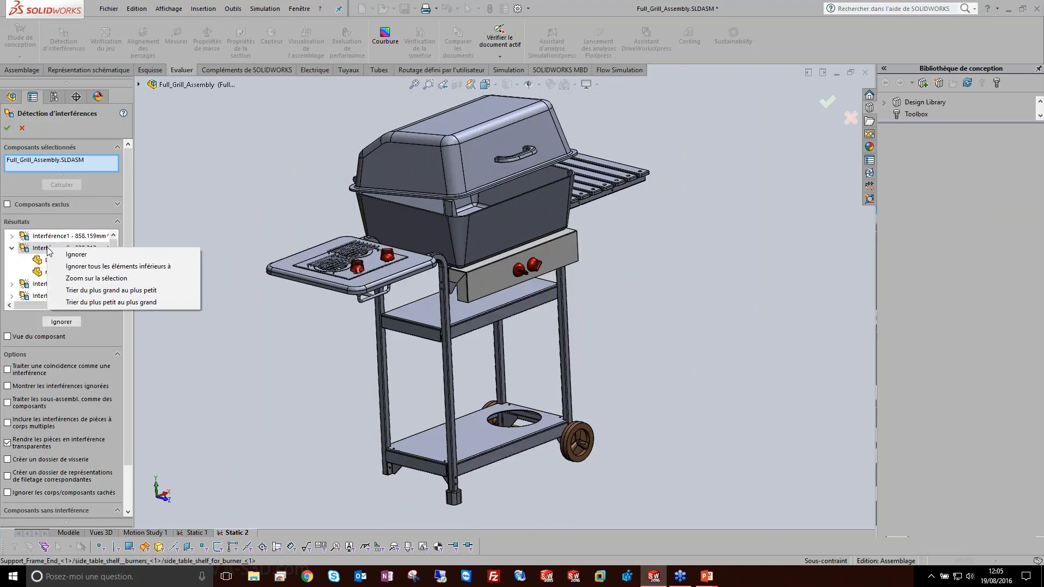
{"action": "left_click", "coordinate": [89, 279]}
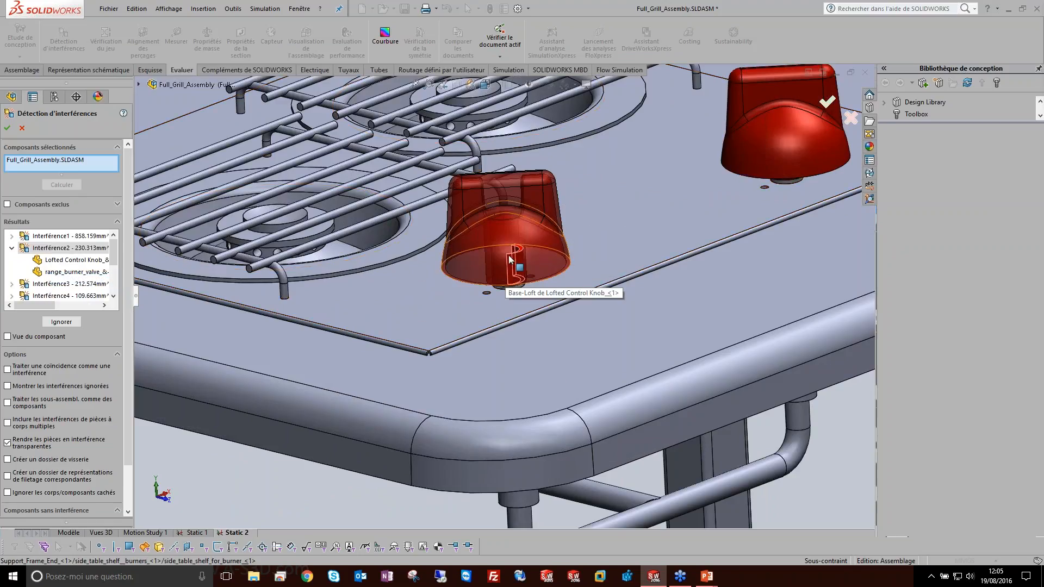
Examine the overlap between the lofted control knob and its burner valve, both up close and in the context of the side shelf.
{"action": "scroll", "coordinate": [515, 239], "scroll_direction": "up", "scroll_amount": 4}
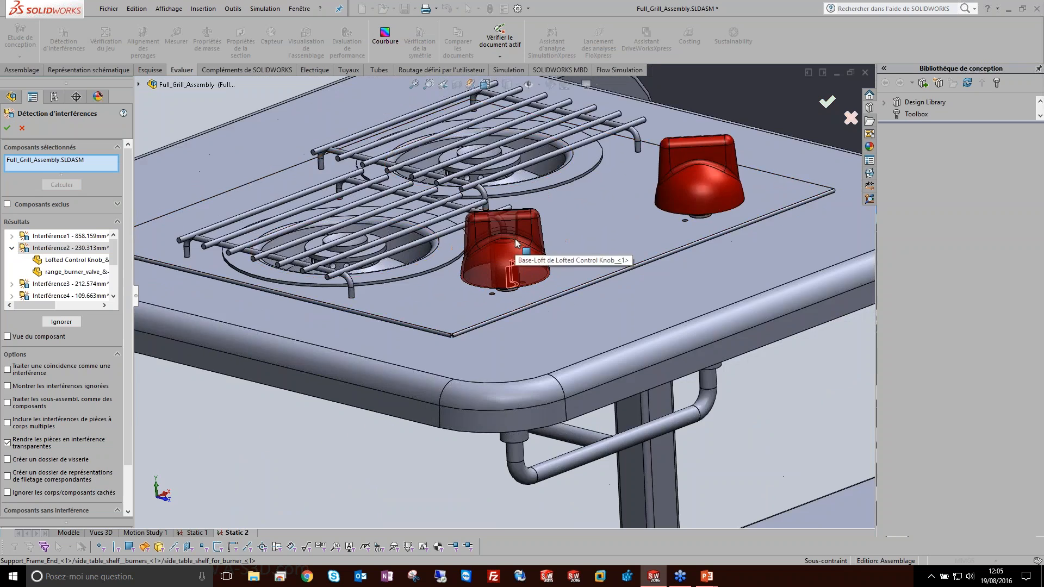
{"action": "scroll", "coordinate": [507, 286], "scroll_direction": "down", "scroll_amount": 6}
{"action": "scroll", "coordinate": [507, 286], "scroll_direction": "down", "scroll_amount": 4}
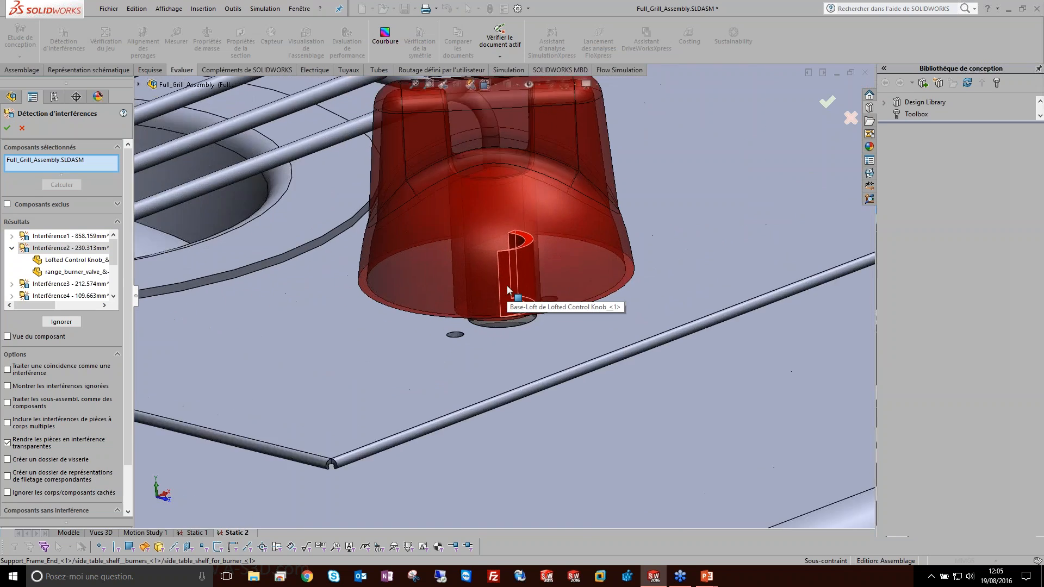
{"action": "scroll", "coordinate": [507, 285], "scroll_direction": "up", "scroll_amount": 3}
{"action": "scroll", "coordinate": [514, 298], "scroll_direction": "up", "scroll_amount": 4}
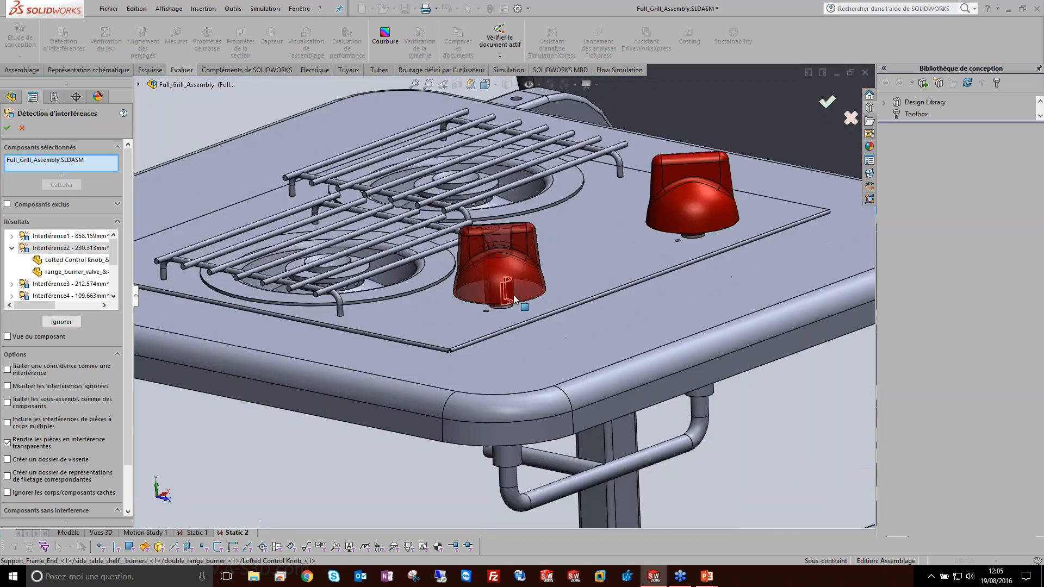
{"action": "scroll", "coordinate": [515, 299], "scroll_direction": "up", "scroll_amount": 2}
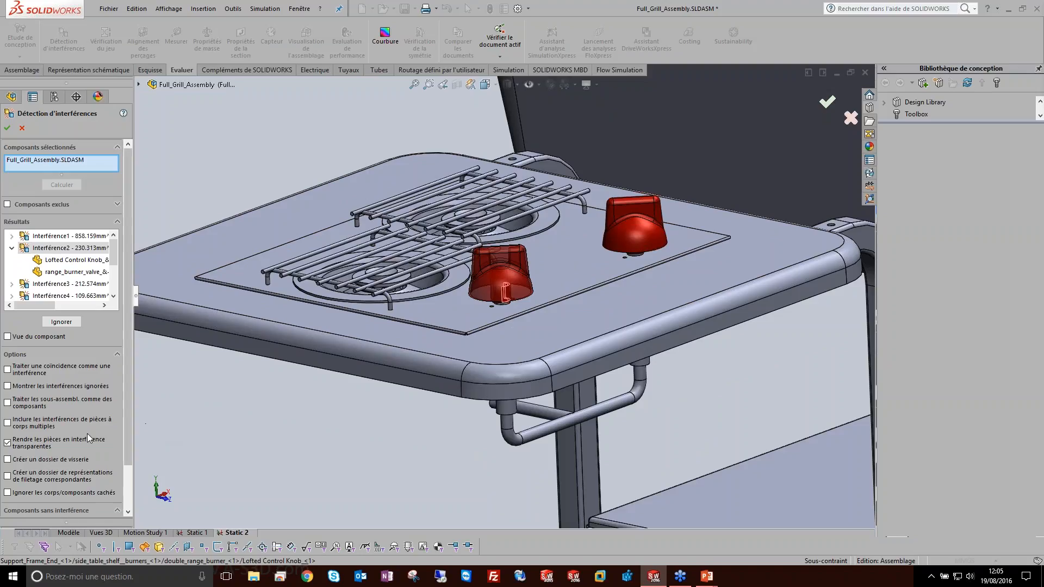
Turn on the inclusion of multibody part interferences in the detection options, and exit the interference detection without recalculating.
{"action": "left_click", "coordinate": [8, 424]}
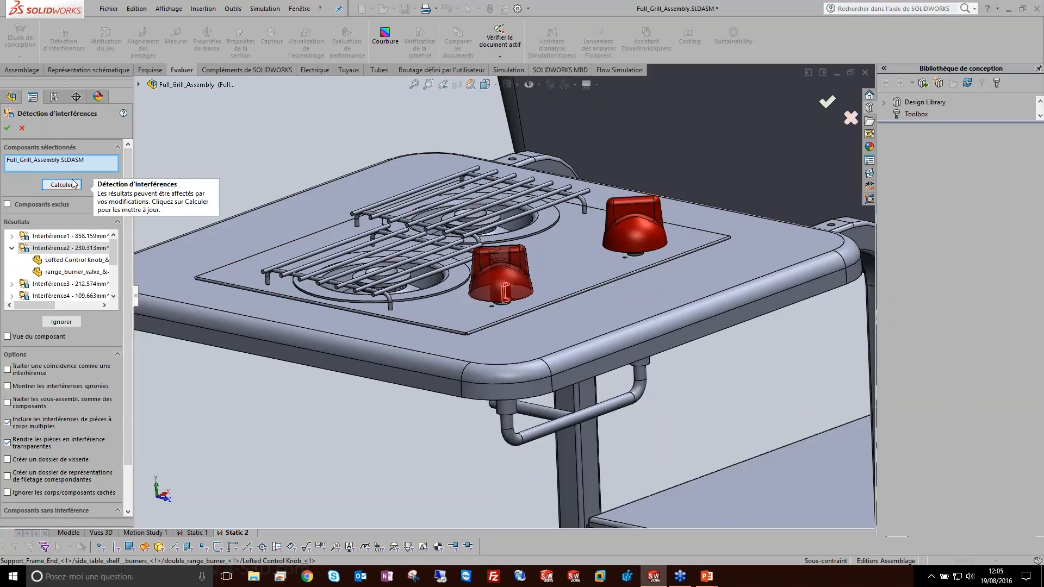
{"action": "mouse_move", "coordinate": [115, 254]}
{"action": "left_mouse_down"}
{"action": "mouse_move", "coordinate": [116, 281]}
{"action": "mouse_move", "coordinate": [117, 243]}
{"action": "left_mouse_up"}
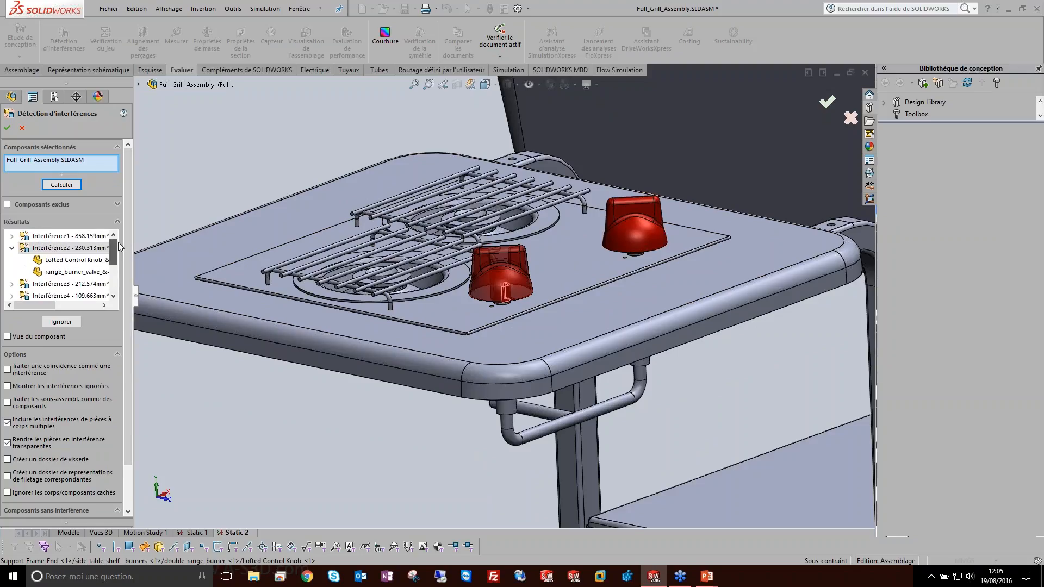
{"action": "left_click", "coordinate": [22, 128]}
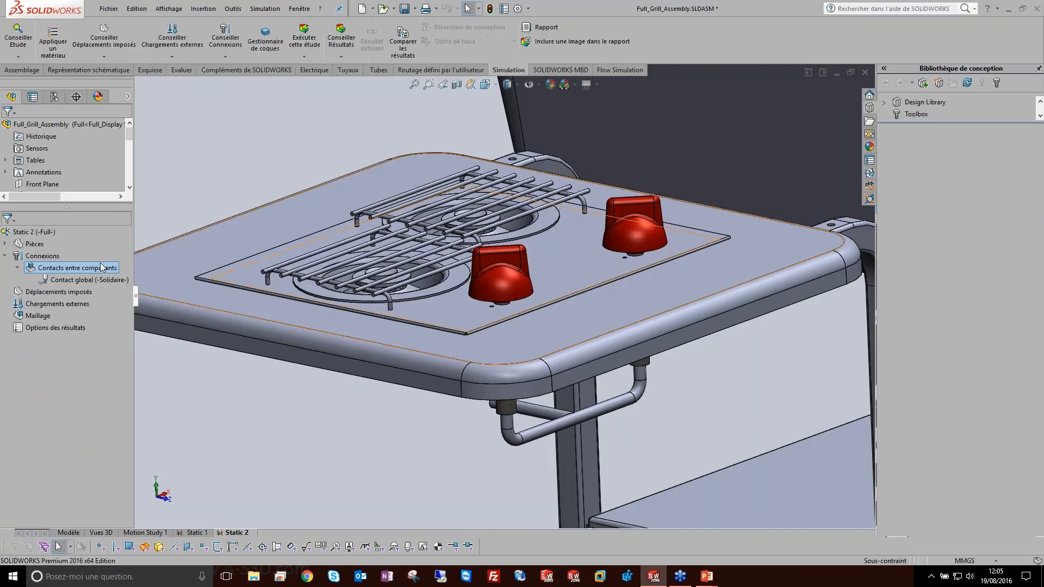
{"action": "right_click", "coordinate": [101, 267]}
{"action": "left_click", "coordinate": [217, 174]}
Switch to the PowerPoint slideshow on contact management and advance from the virtual wall slide to the questions slide.
{"action": "key", "text": "alt+Tab"}
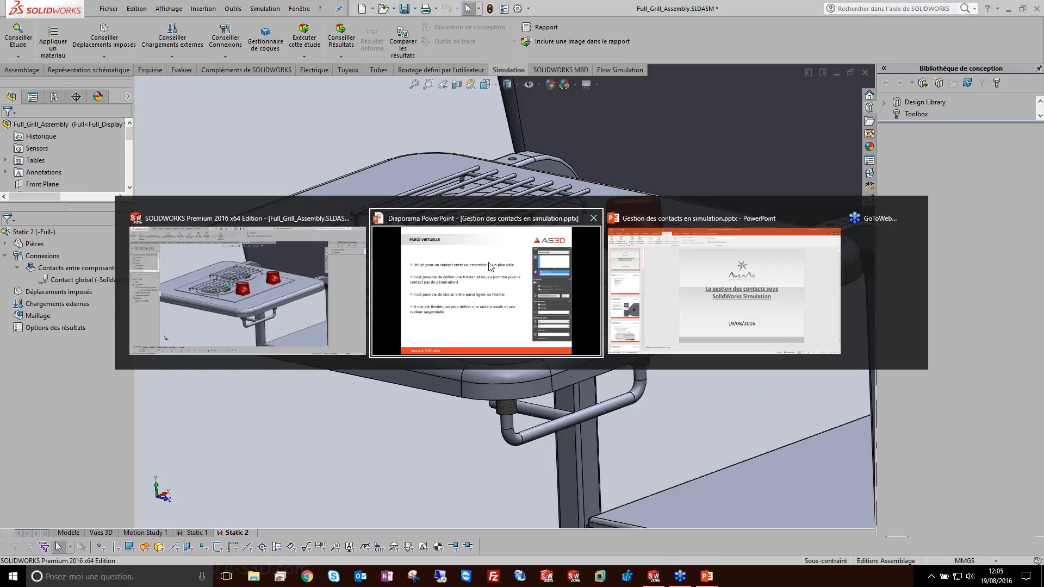
{"action": "left_click", "coordinate": [555, 273]}
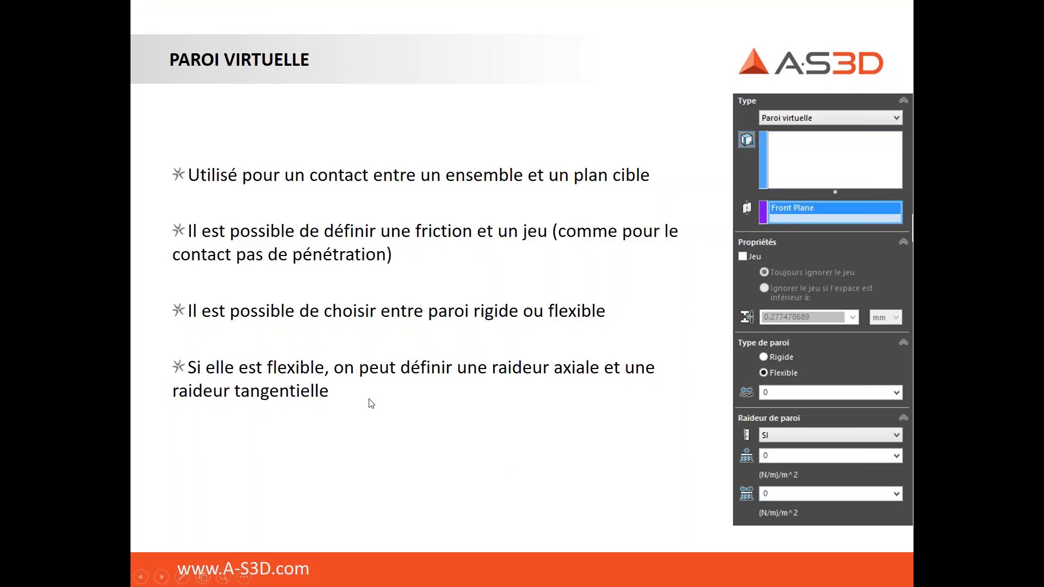
{"action": "left_click", "coordinate": [506, 381]}
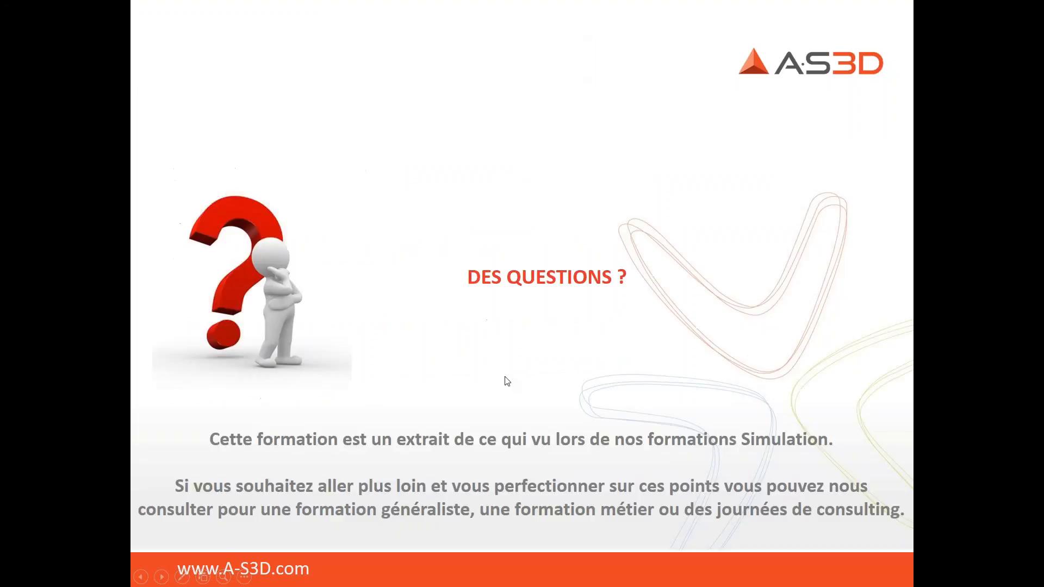